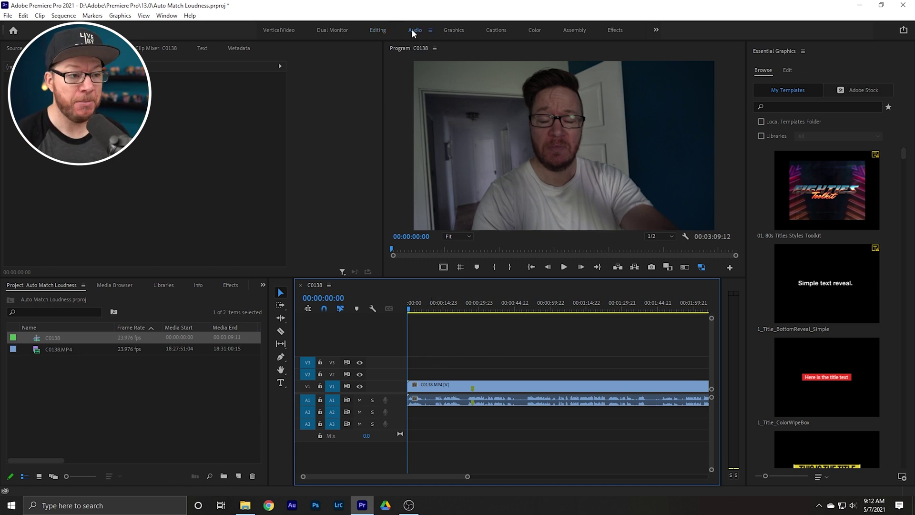
Switch to the Audio workspace so the Essential Sound panel appears for sequence C0138
click(412, 30)
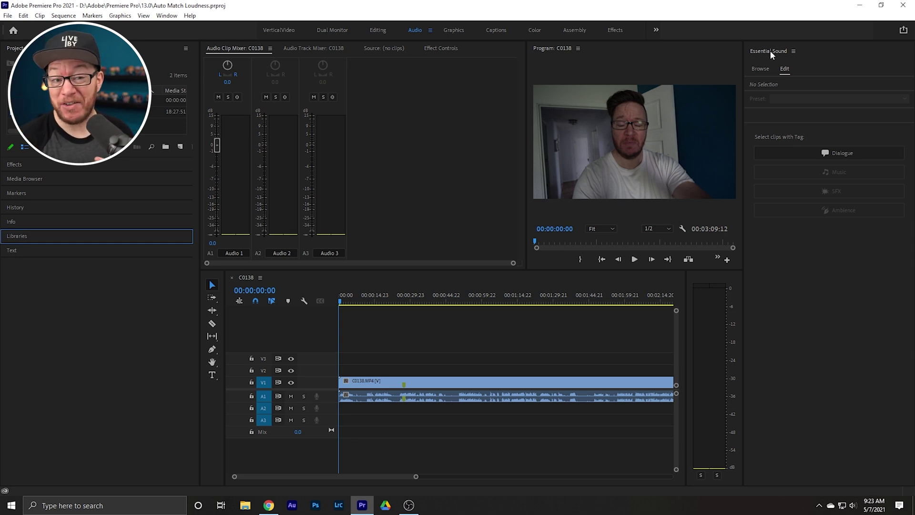
Select all clips in the C0138 sequence with Ctrl+A
key(ctrl+a)
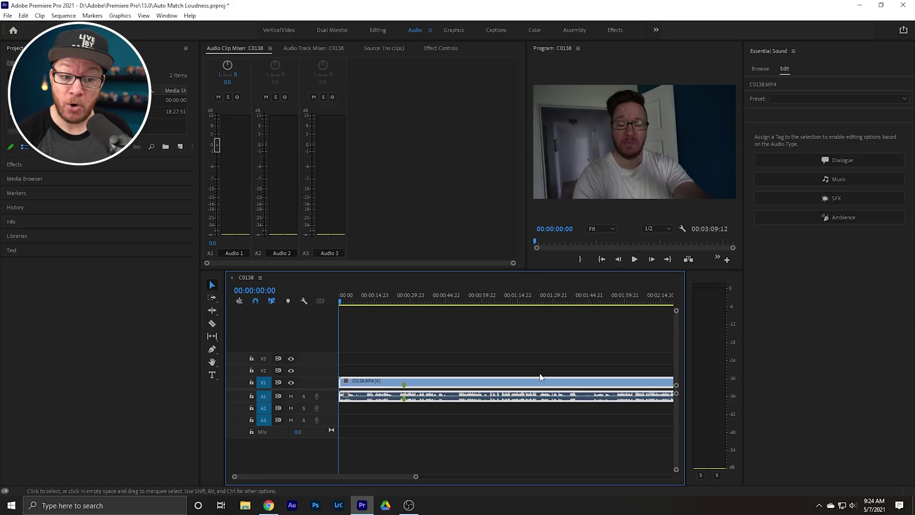
Tag C0138.MP4 as Dialogue and auto-match its loudness, landing on -23 LUFS
click(830, 161)
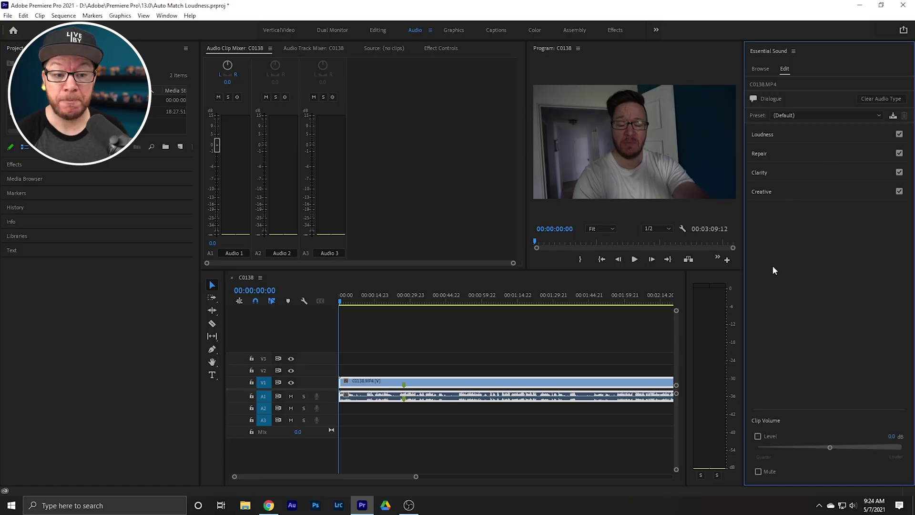
click(779, 138)
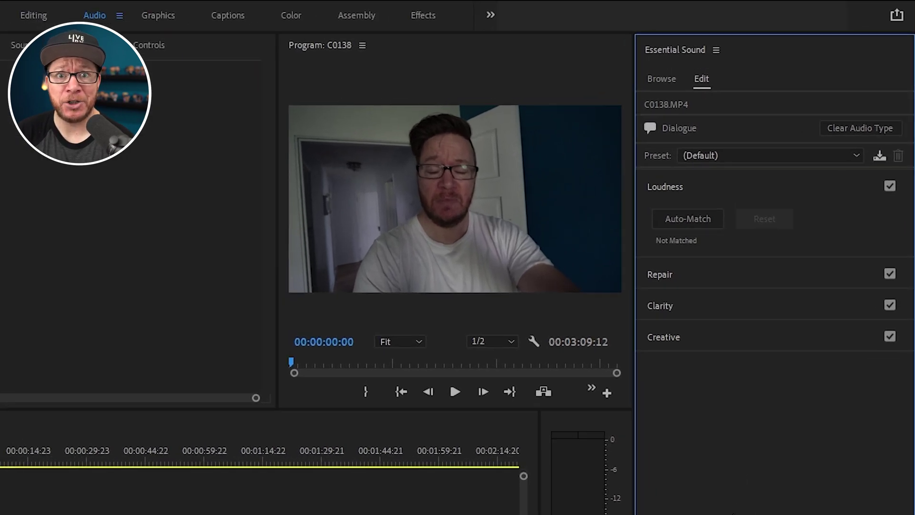
click(687, 219)
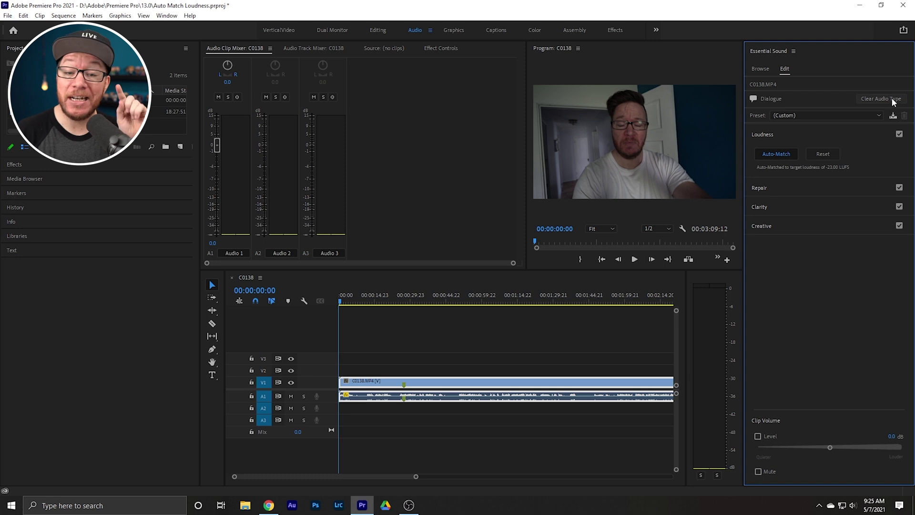
Clear the clip's Dialogue audio type, save the project, and open Documents in File Explorer
click(894, 99)
key(ctrl+s)
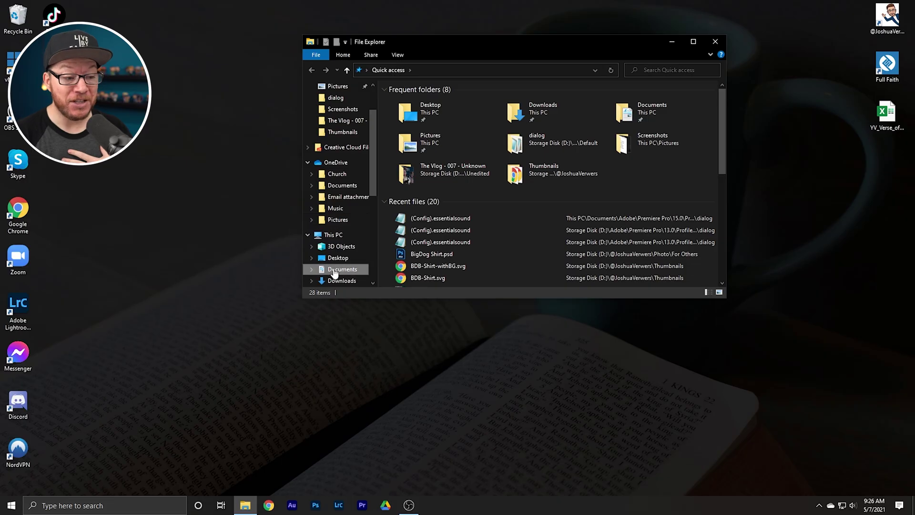
click(342, 269)
Browse into Documents > Adobe > Premiere Pro > 15.0 and its profile folder
scroll(452, 209, down, 3)
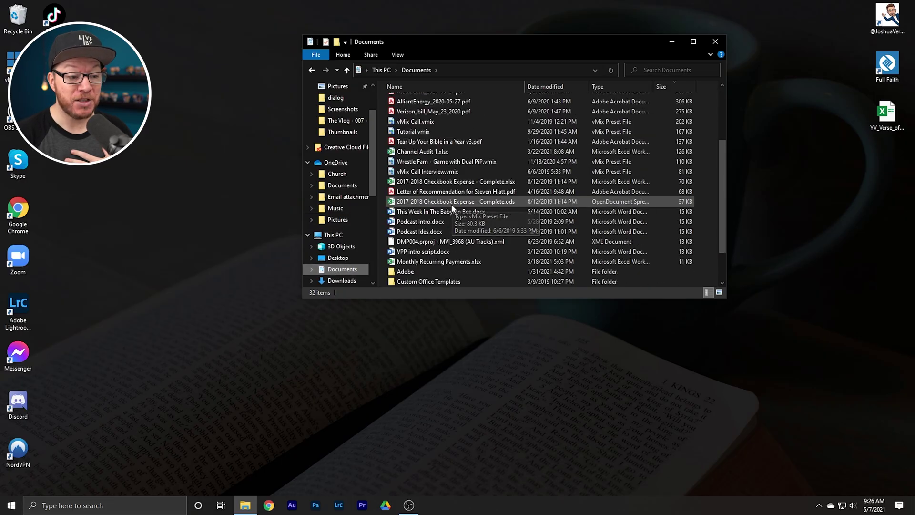
scroll(452, 209, down, 2)
double_click(411, 231)
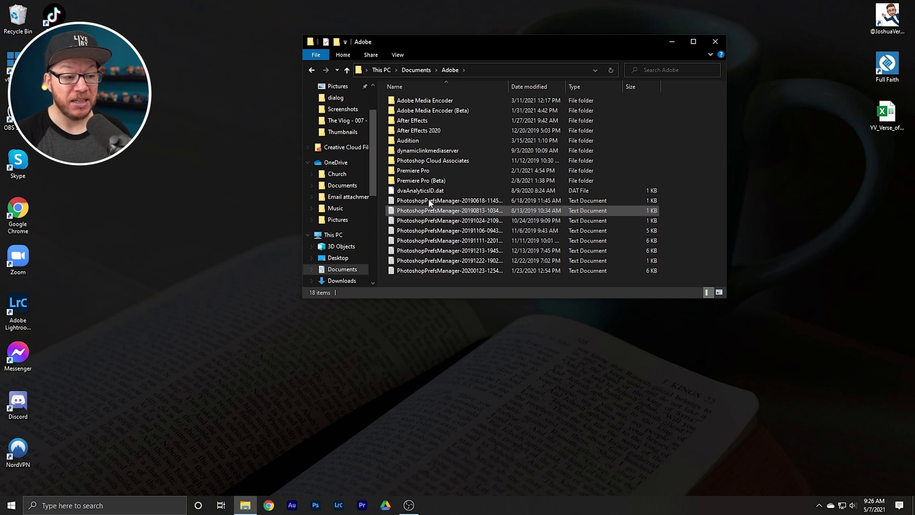
double_click(424, 172)
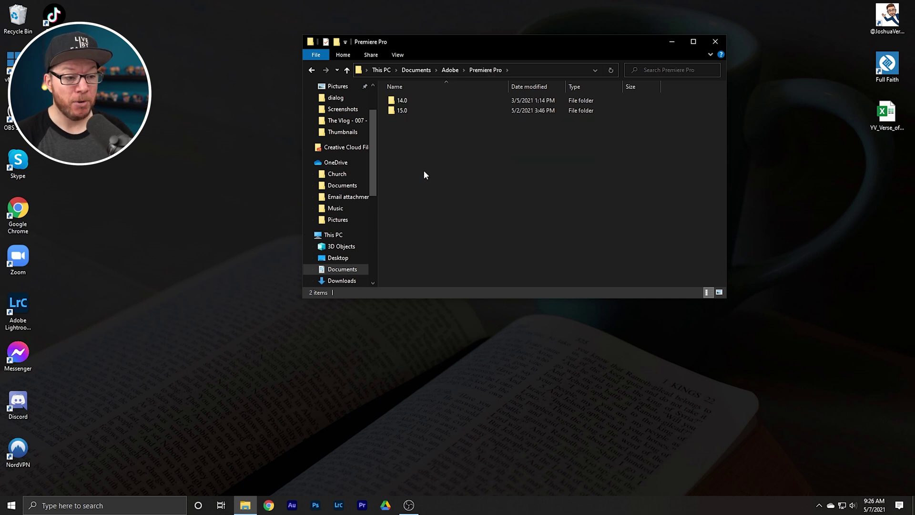
click(405, 111)
double_click(404, 110)
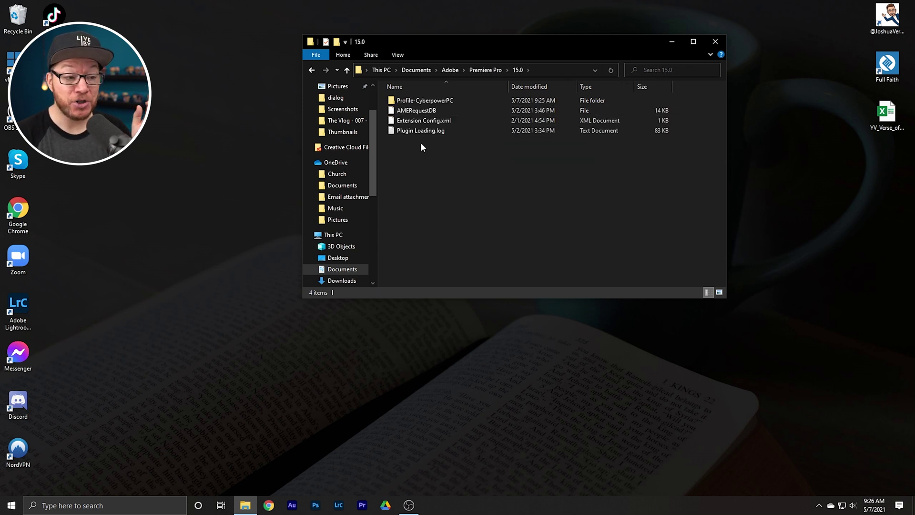
click(425, 101)
double_click(425, 102)
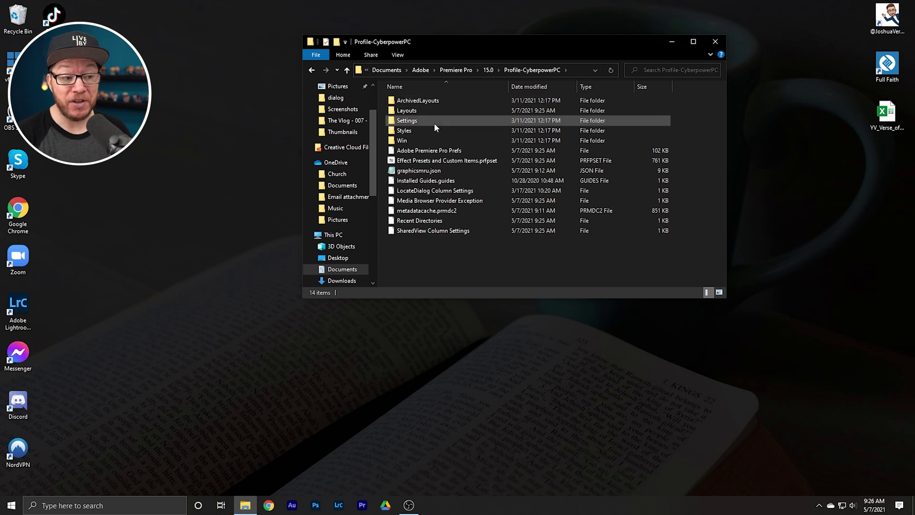
Go through Settings > EssentialSound > Default > dialog and open (Config).essentialsound in Notepad
double_click(417, 121)
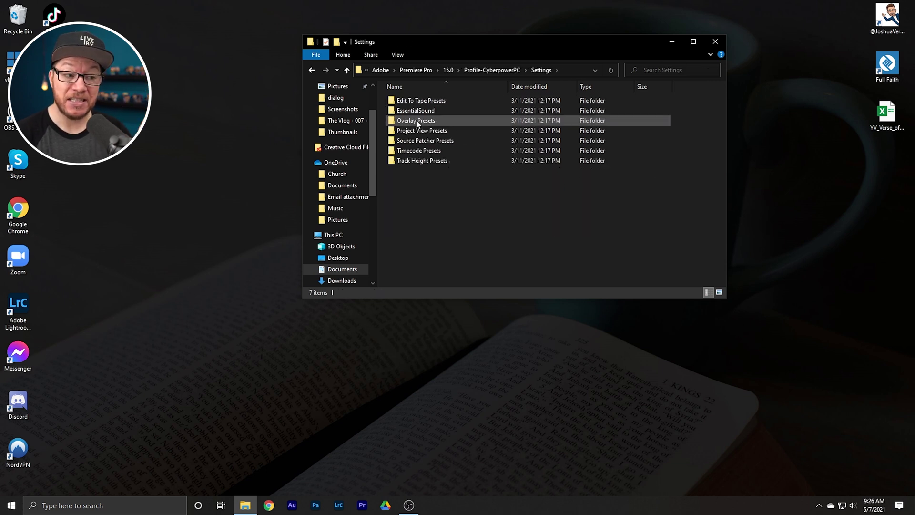
double_click(421, 111)
double_click(406, 101)
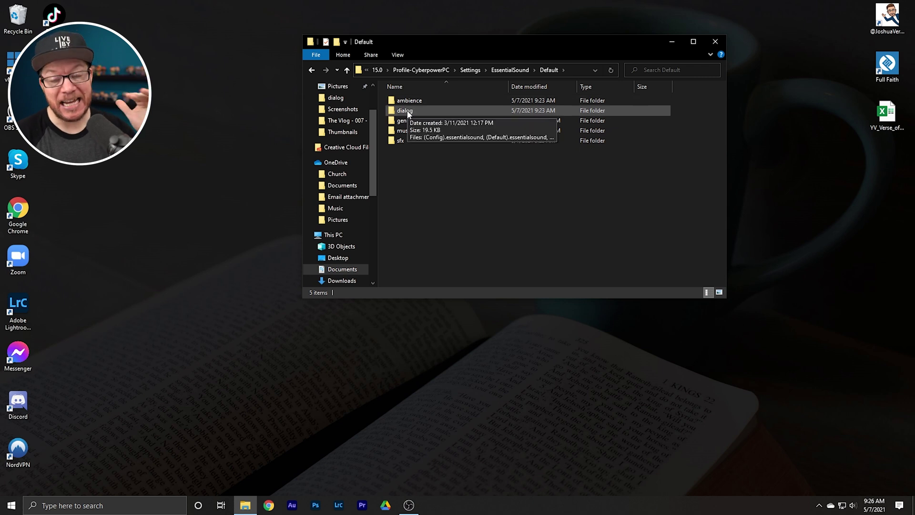
double_click(405, 111)
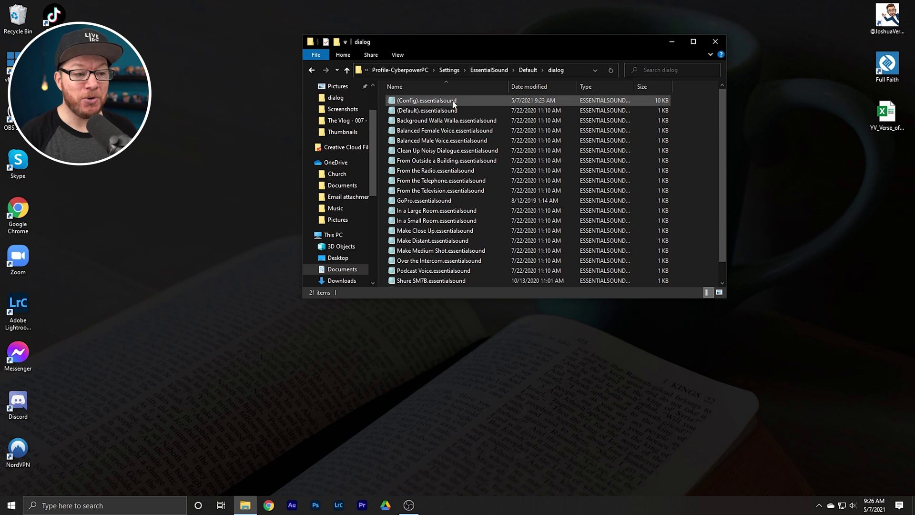
scroll(476, 221, down, 1)
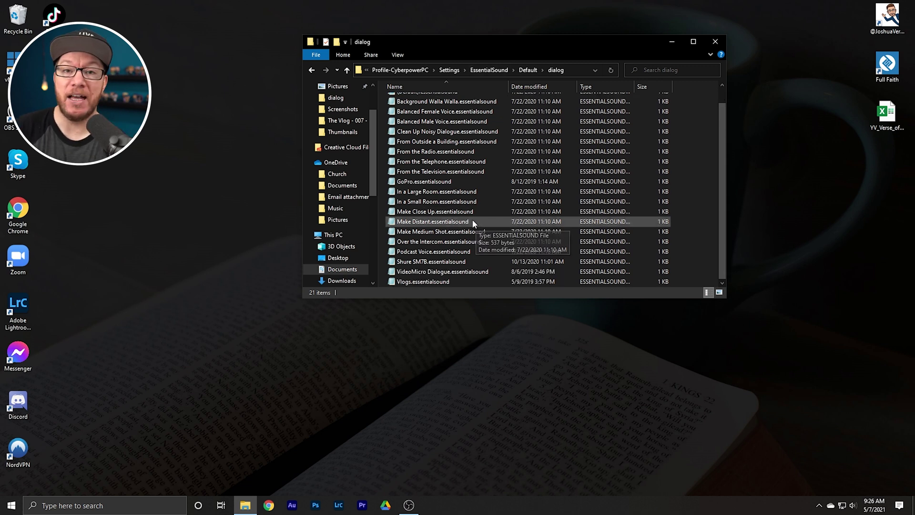
scroll(475, 223, up, 1)
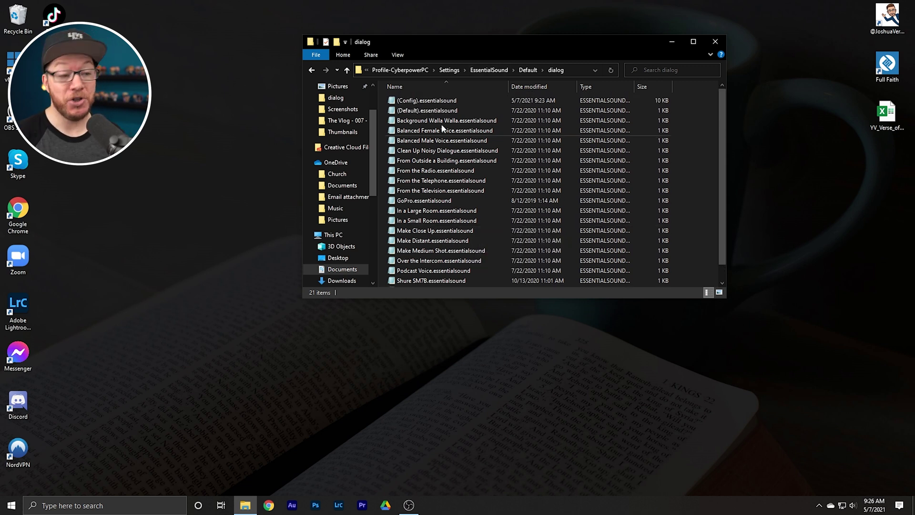
double_click(415, 102)
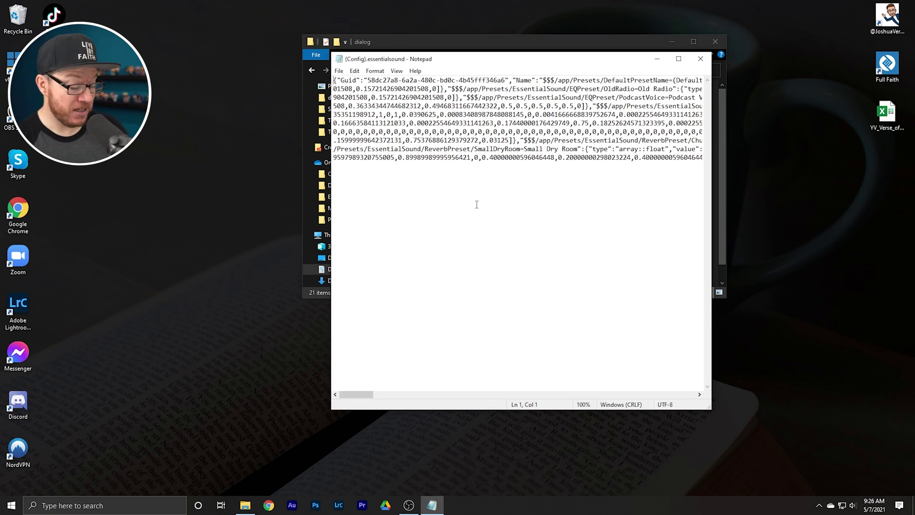
Find the DefaultLoudness entry by searching 'loudness' and set its value to -14
key(ctrl+f)
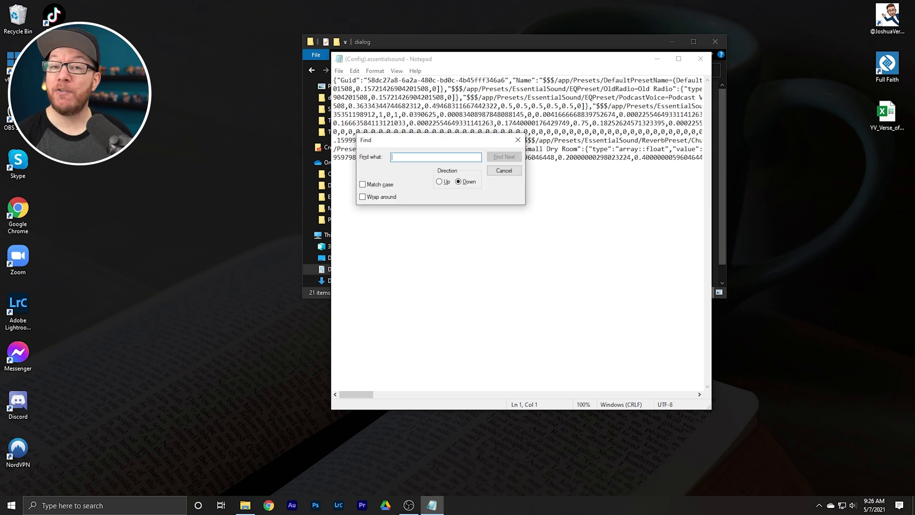
text(loudness)
key(Return)
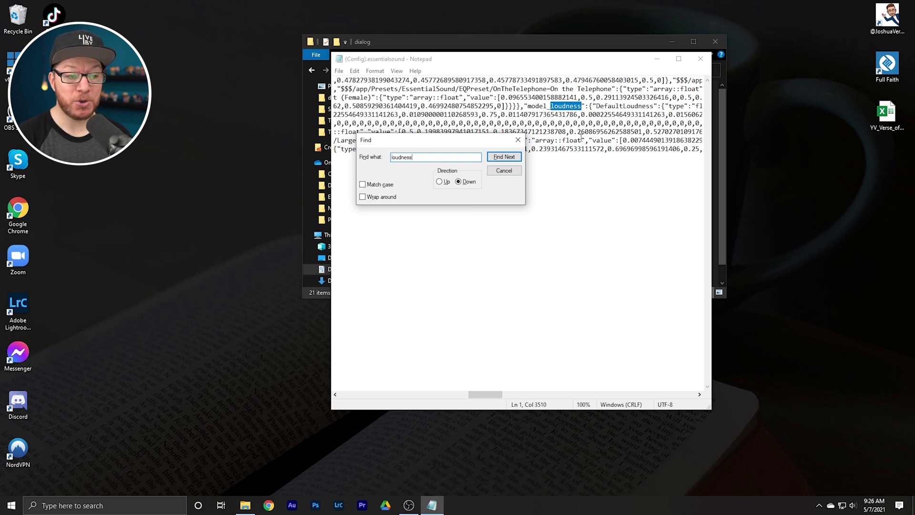
click(517, 140)
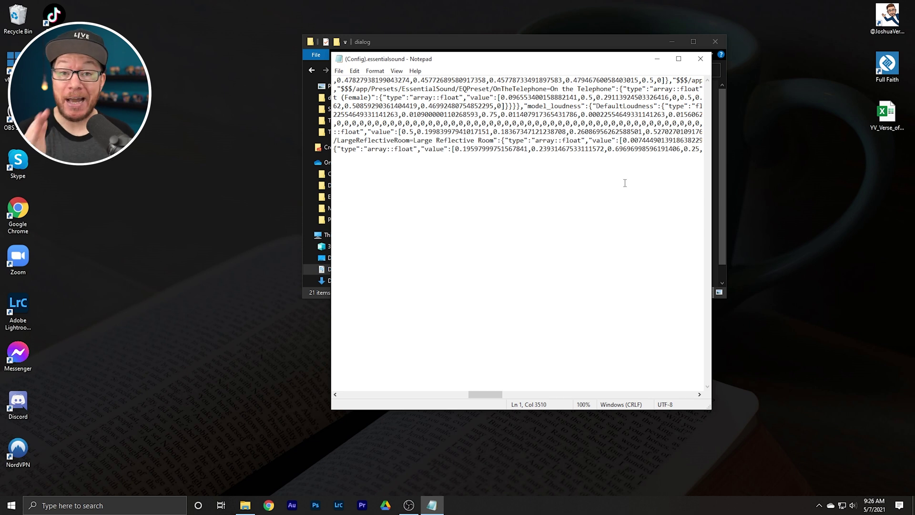
key(Right)
key(Right)
key(Right)
key(Right)
key(Right)
key(Right)
key(Right)
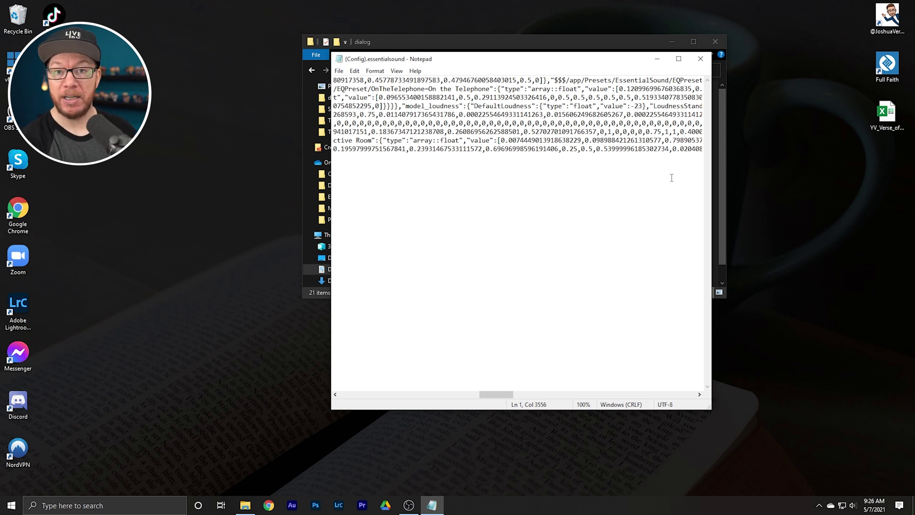
text(14)
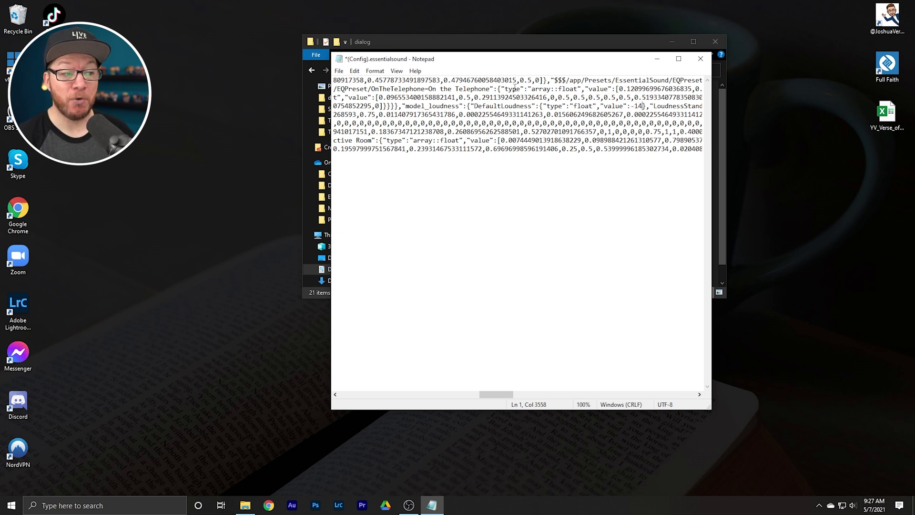
Save (Config).essentialsound and close Notepad
click(339, 70)
click(369, 114)
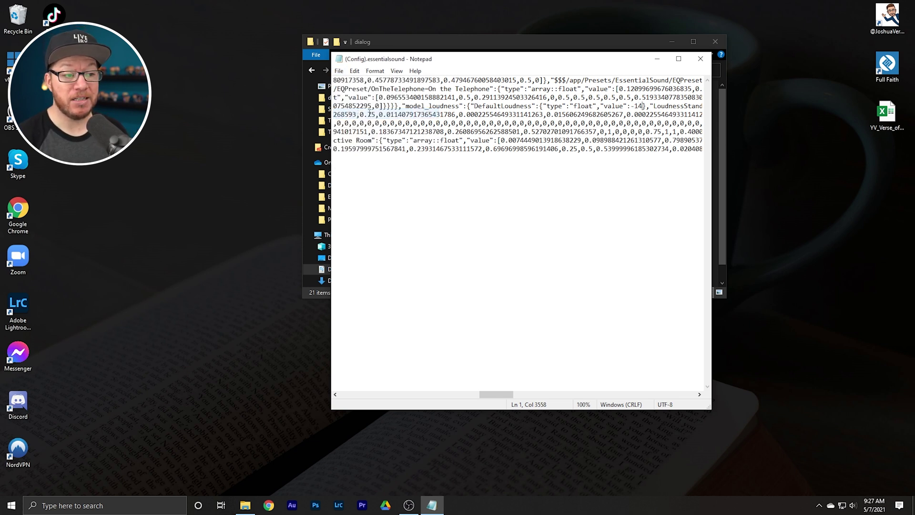
click(700, 59)
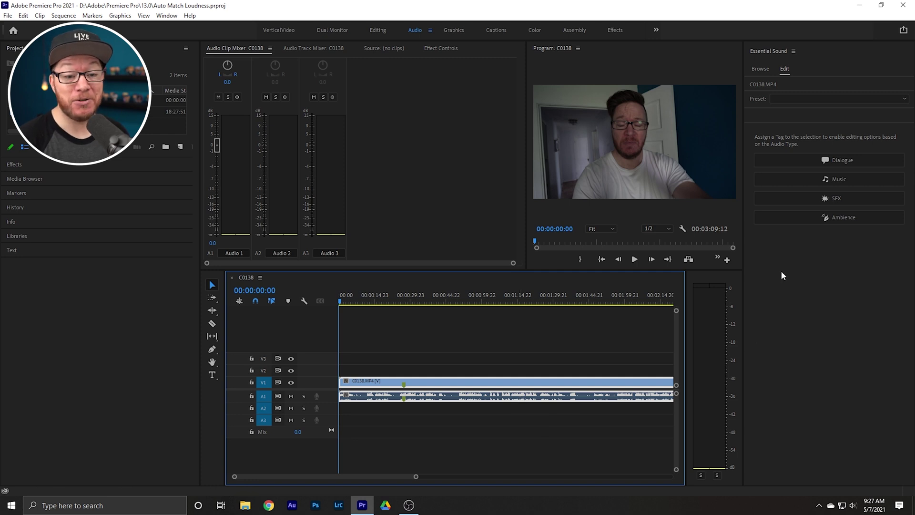
Tag C0138.MP4 as Dialogue again and auto-match it, now reaching -14 LUFS
click(825, 160)
click(800, 135)
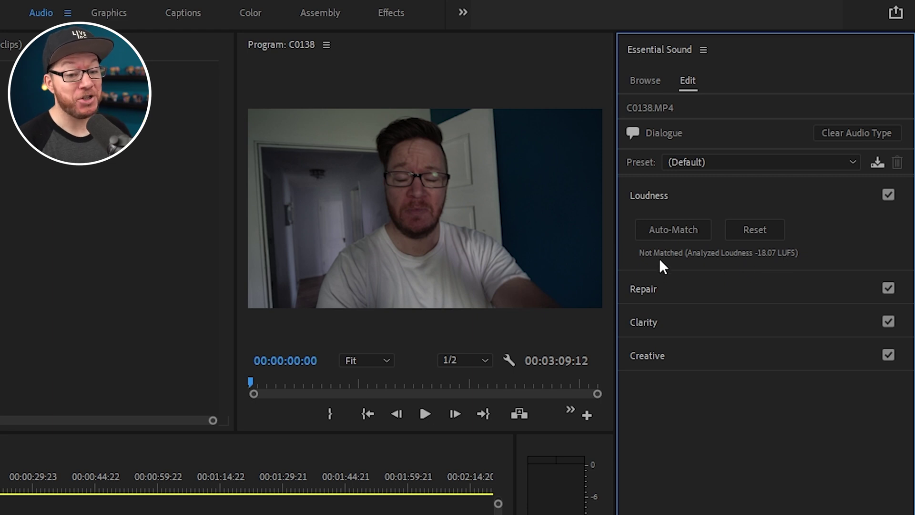
click(691, 231)
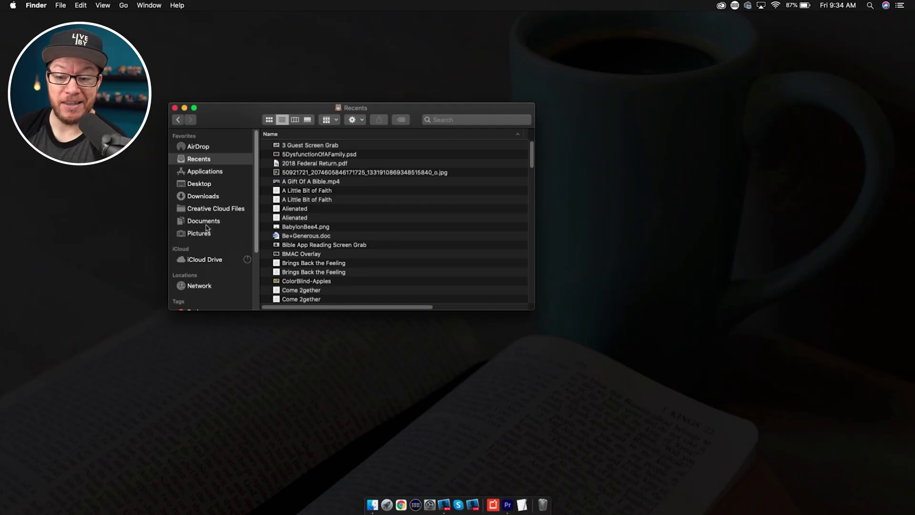
In Finder, expand Documents > Adobe > Premiere Pro > 15.0 and the user profile folder
click(205, 221)
click(267, 145)
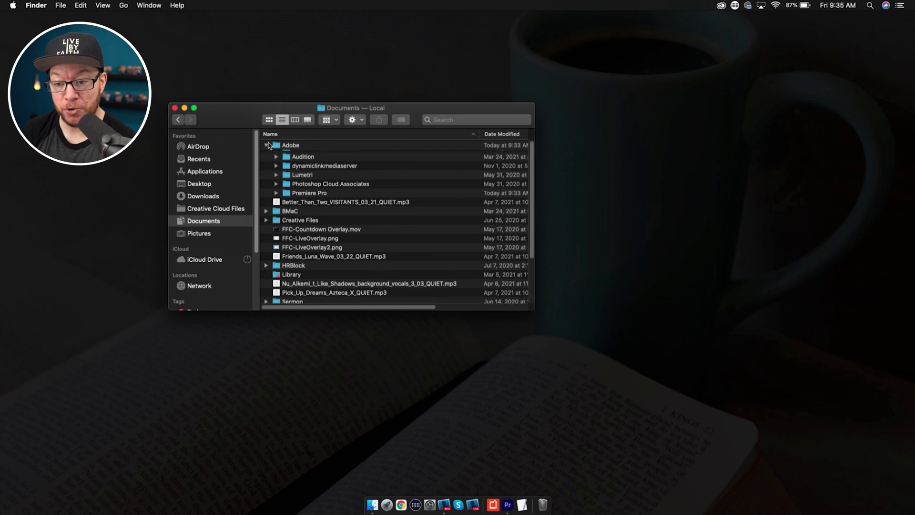
click(276, 200)
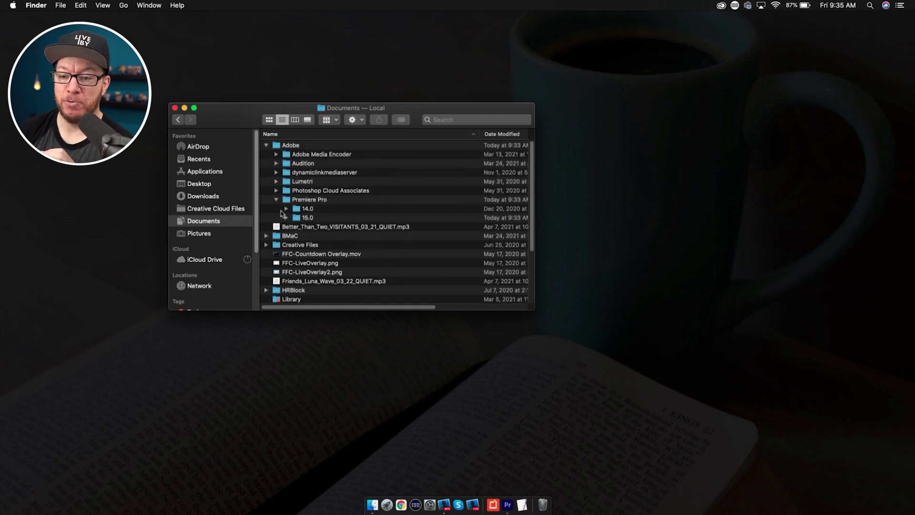
click(286, 218)
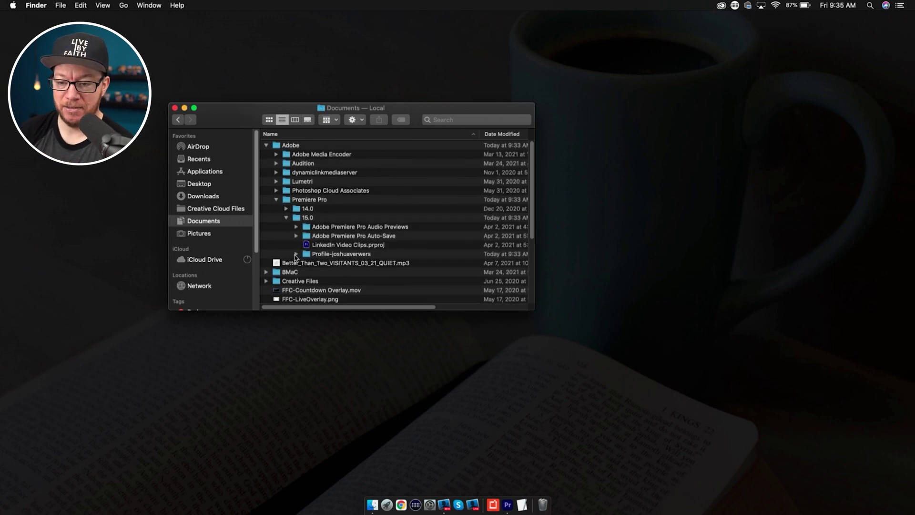
click(295, 254)
scroll(305, 276, down, 3)
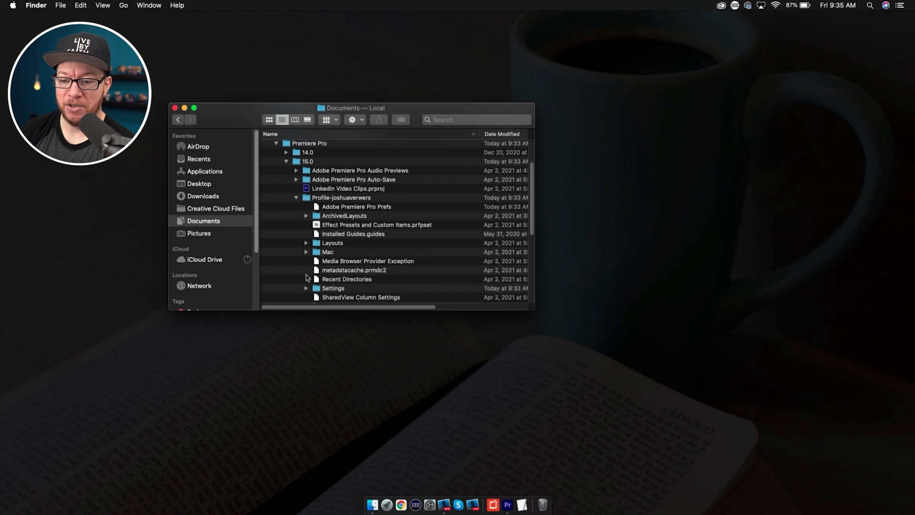
scroll(307, 278, down, 2)
Expand Settings > EssentialSound > Default > dialog and open (Config).essentialsound in TextEdit
click(305, 253)
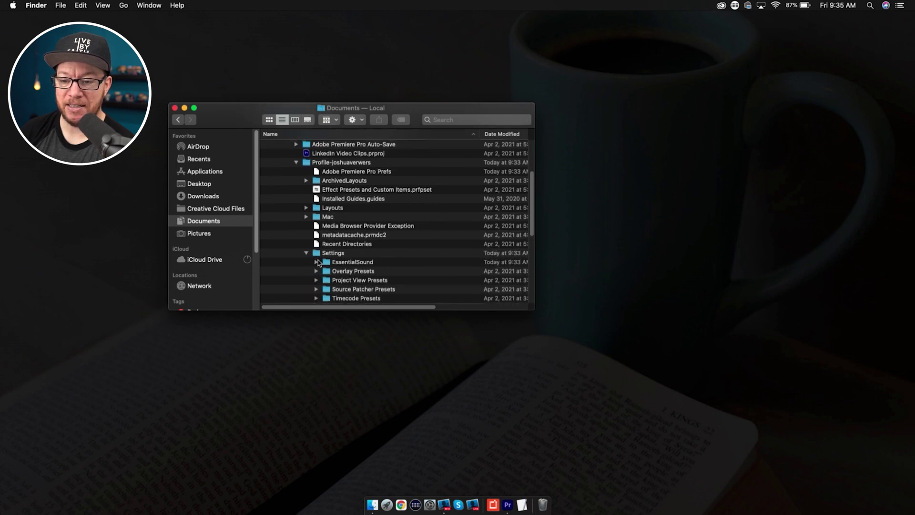
click(316, 262)
click(329, 274)
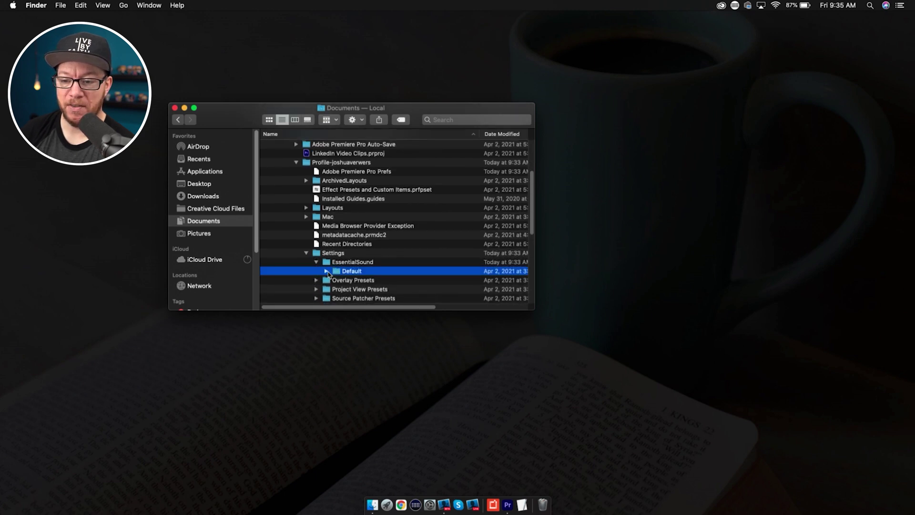
click(327, 271)
click(335, 289)
scroll(351, 279, down, 3)
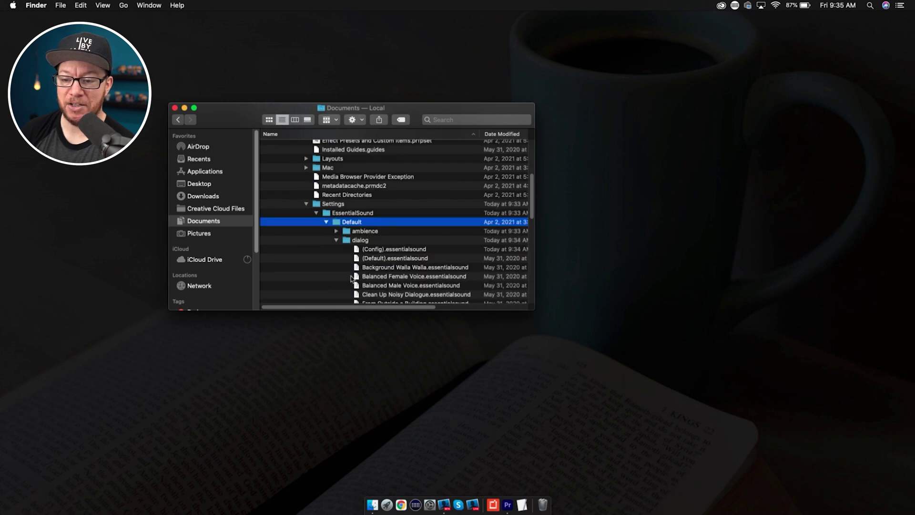
click(380, 249)
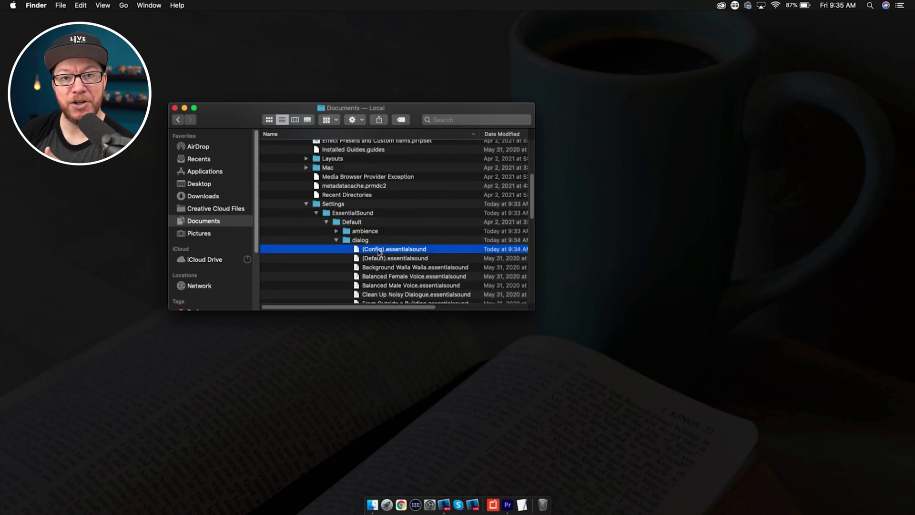
double_click(380, 250)
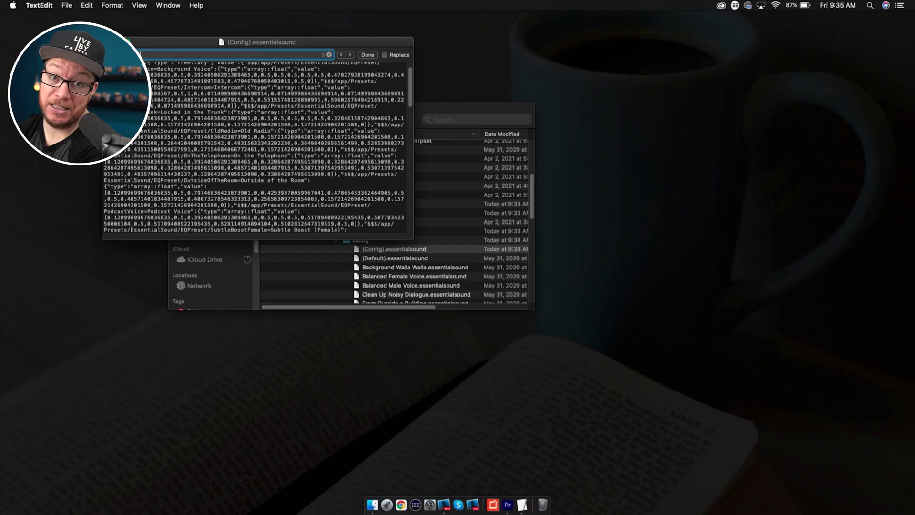
Jump to DefaultLoudness and replace its -23 value with -14
key(Return)
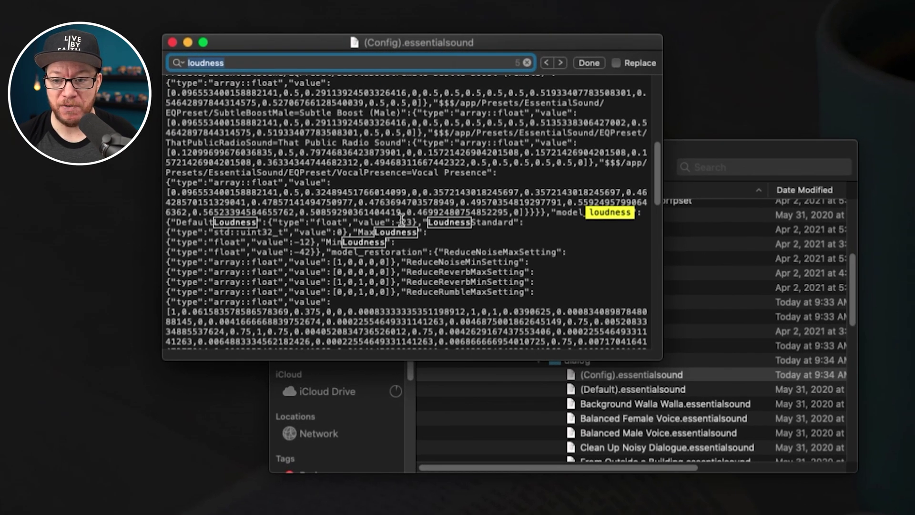
click(402, 220)
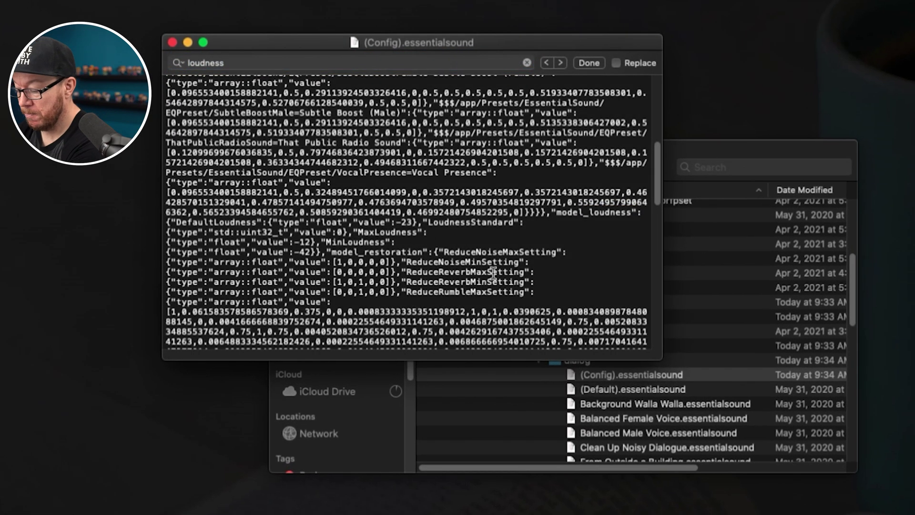
key(shift+Right)
key(shift+Right)
text(14)
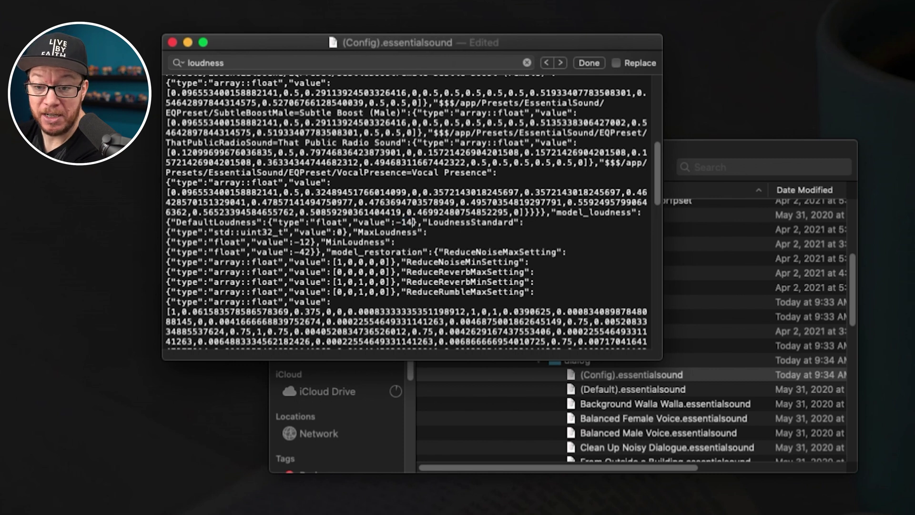
Save the edited config file in TextEdit and close it
click(106, 0)
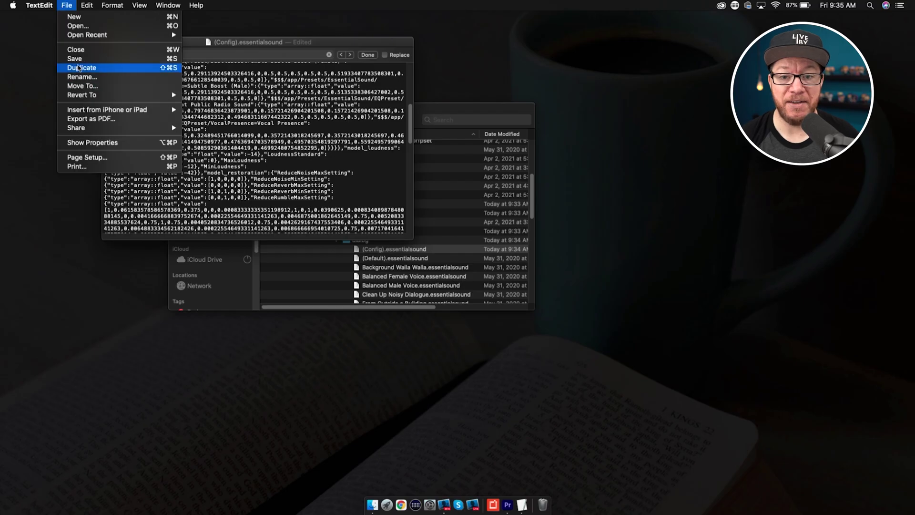
click(106, 64)
key(super+w)
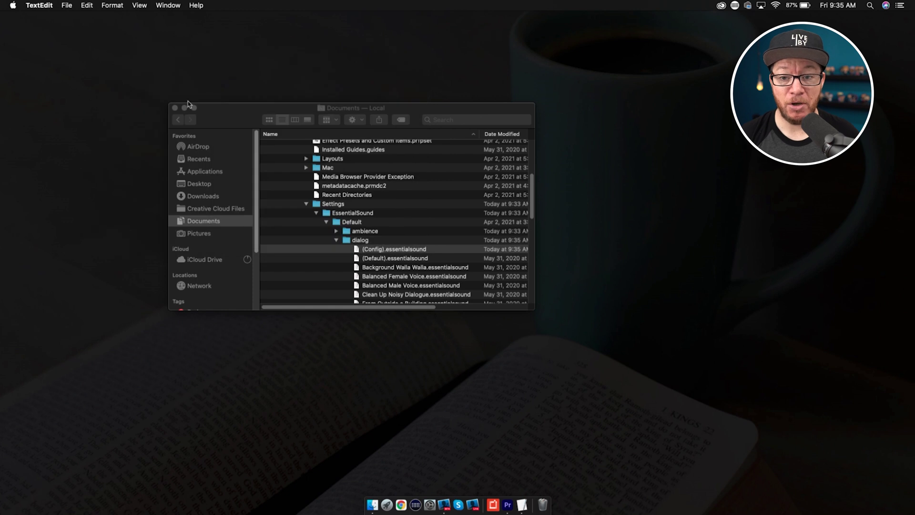
Back in Premiere Pro, tag clip C0111 as Dialogue and reveal its loudness options at -19.64 LUFS
key(super+alt+h)
click(175, 110)
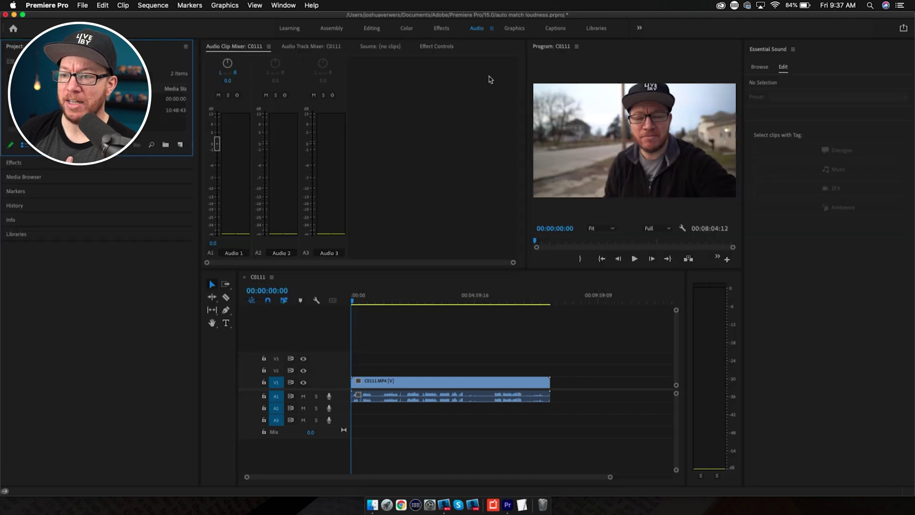
click(401, 396)
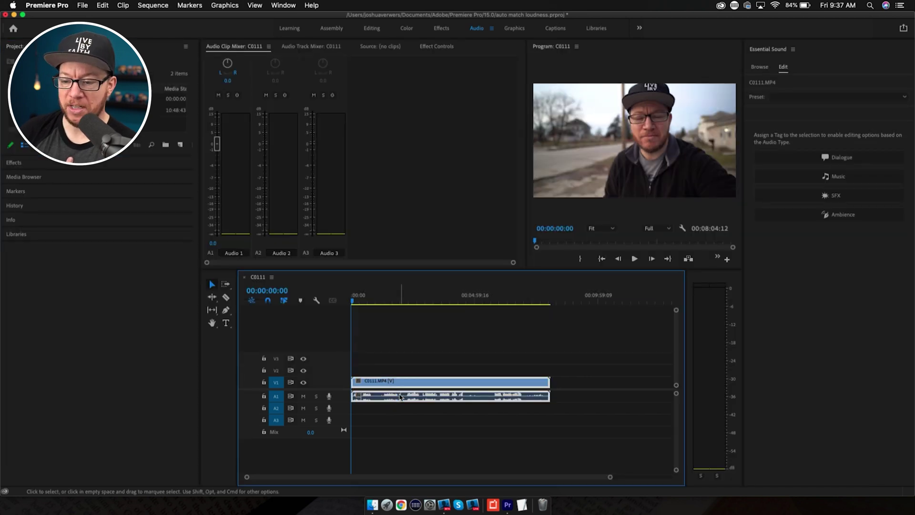
click(840, 159)
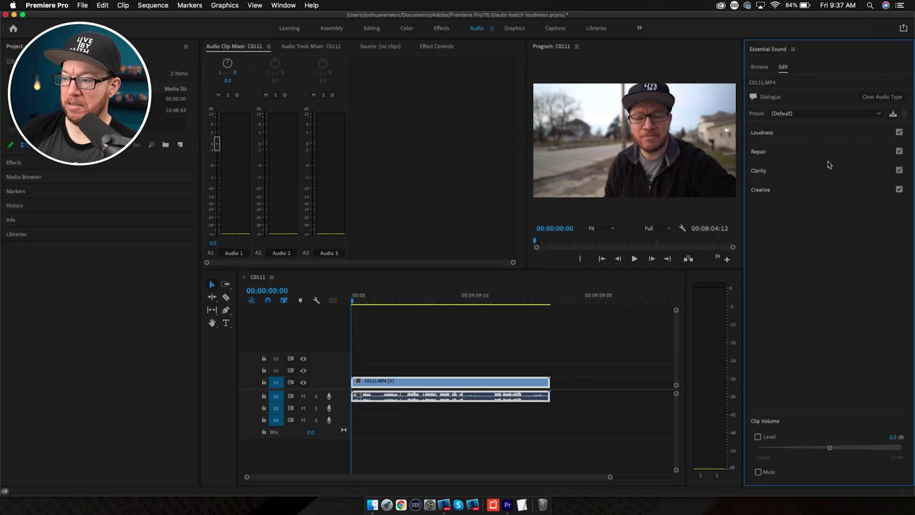
click(785, 134)
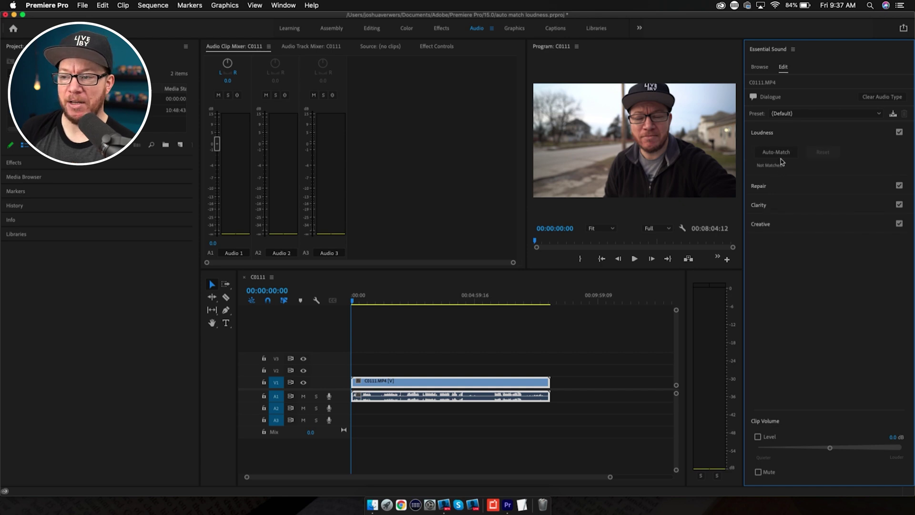